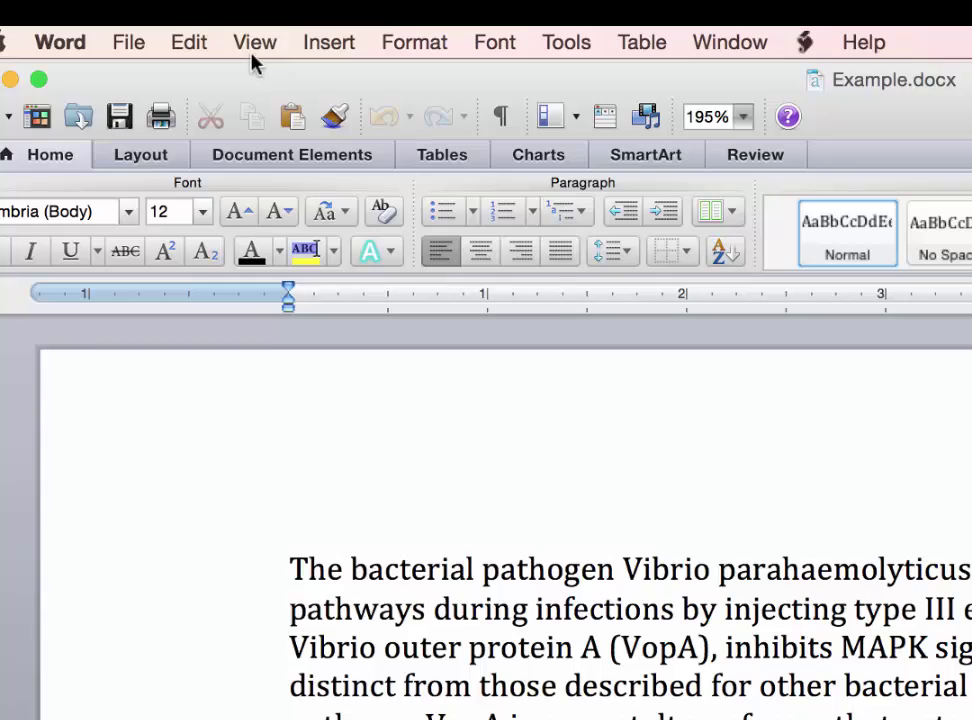
Step: Turn on the EndNote toolbar and open Insert Citation(s) with the cursor after 'effectors.'
left_click(244, 40)
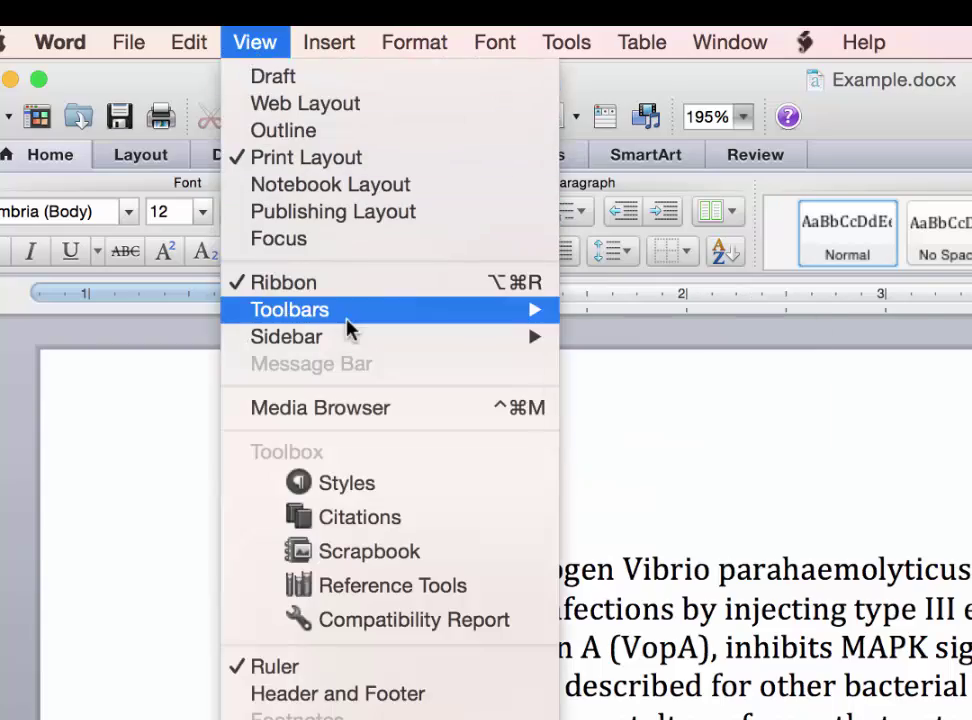
mouse_move(336, 305)
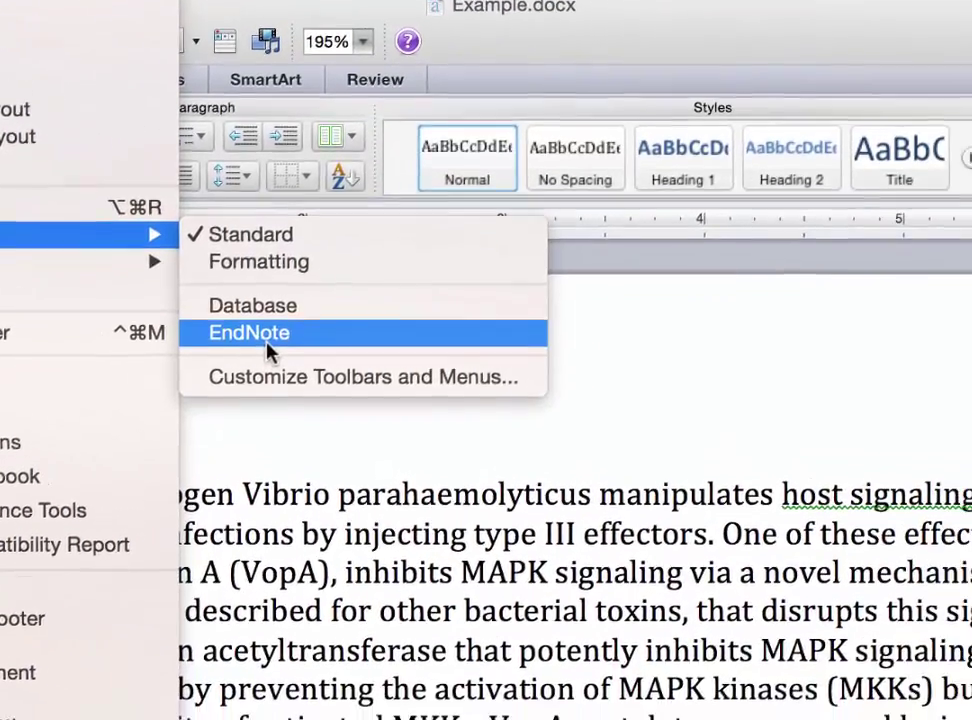
left_click(510, 385)
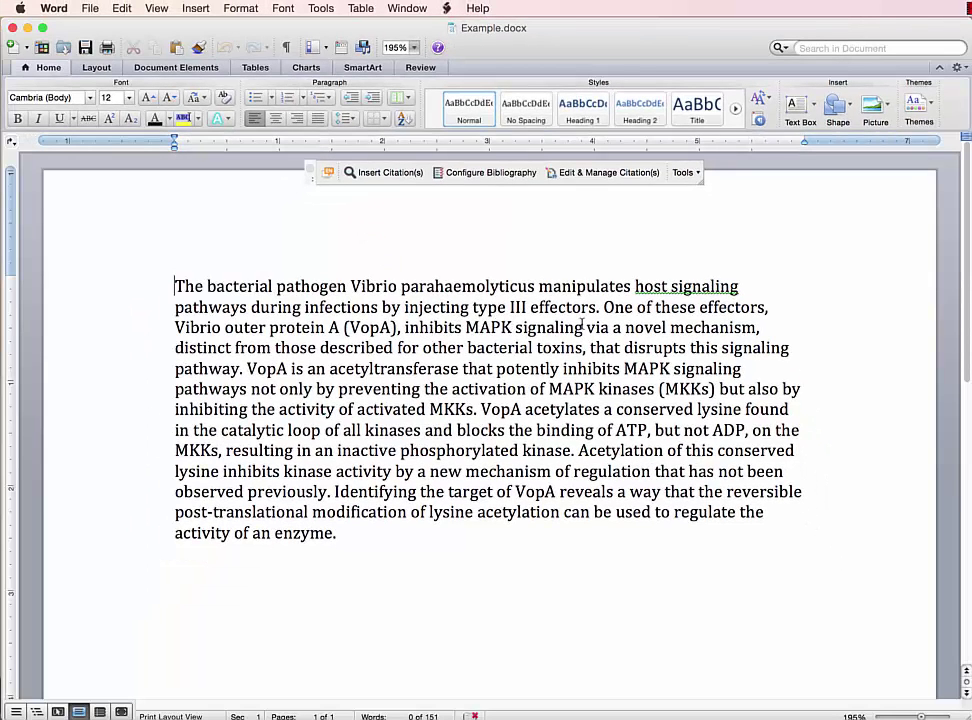
left_click(598, 307)
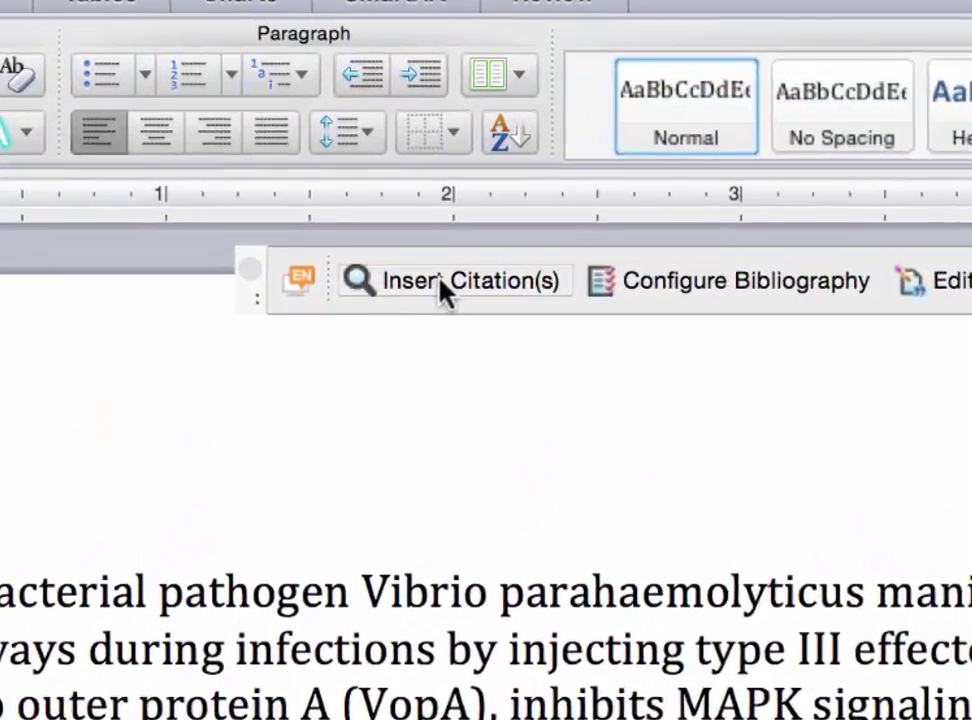
left_click(381, 175)
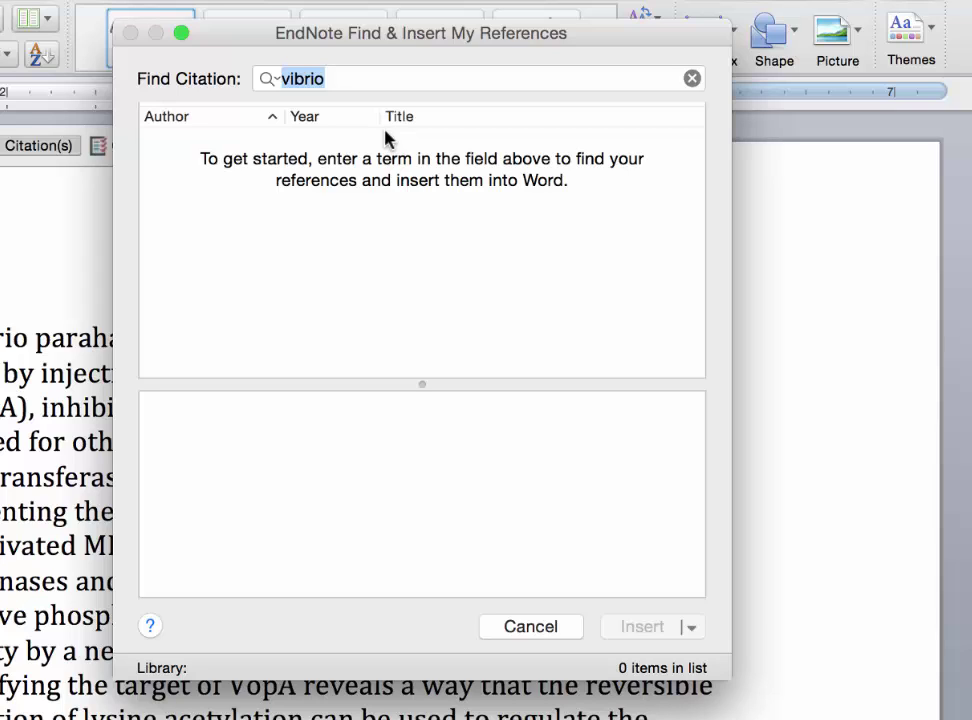
Step: Search EndNote for 'vibrio' and log in to EndNote Online with the account e-mail and password
type("vibrio")
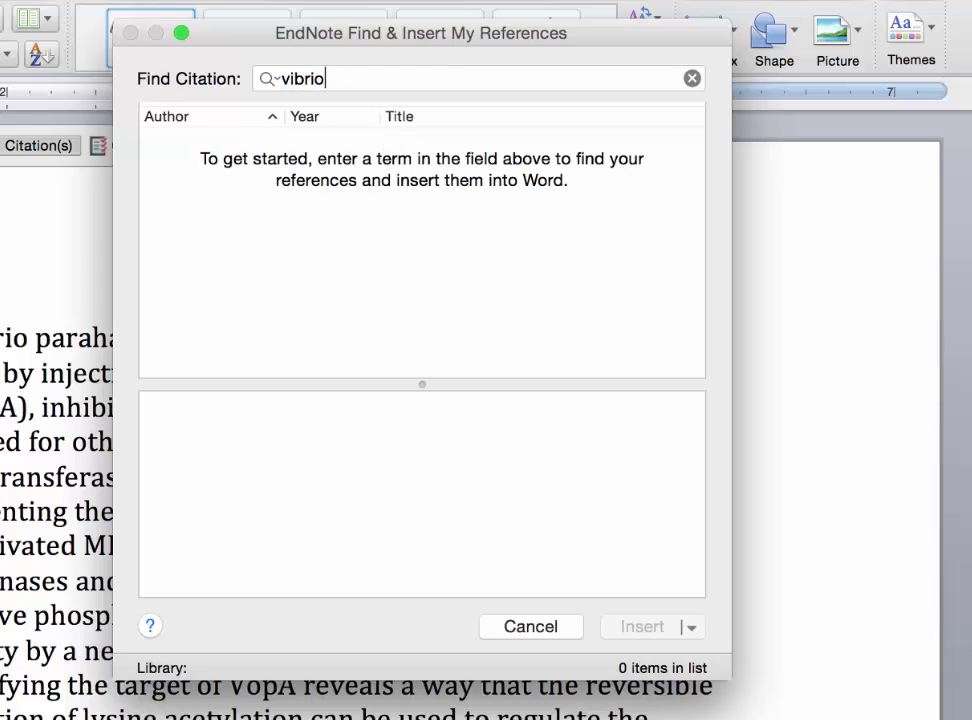
key("Return")
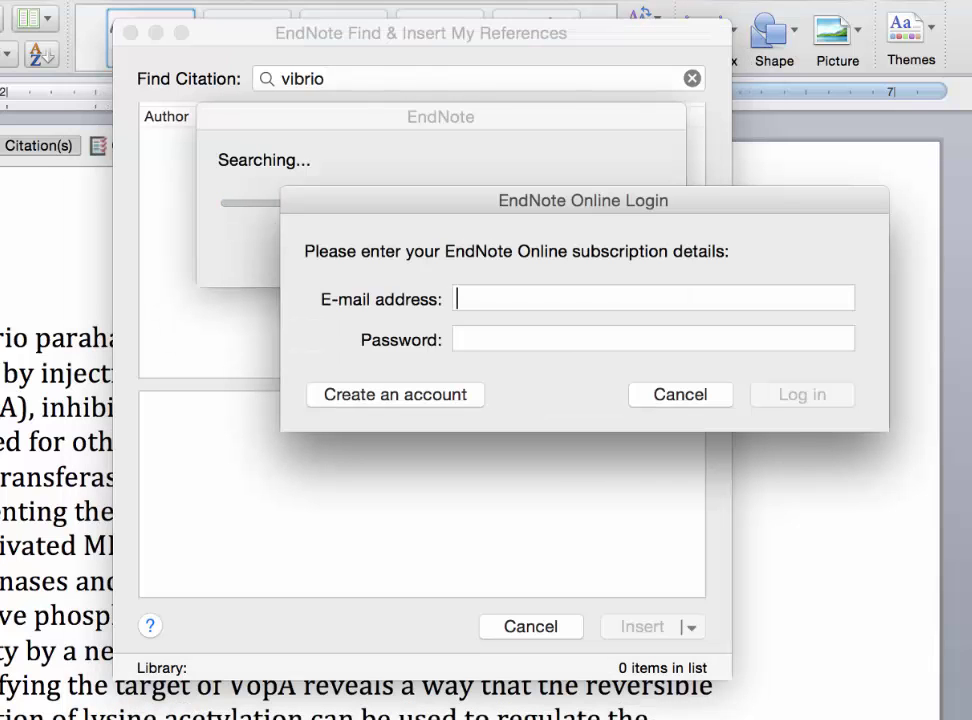
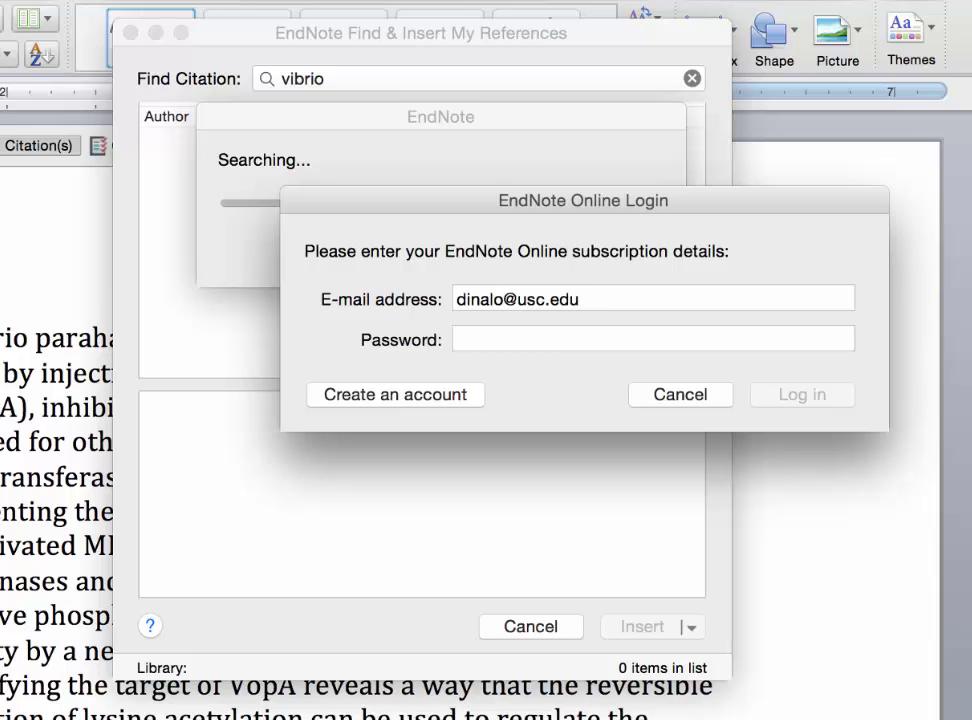
type("••")
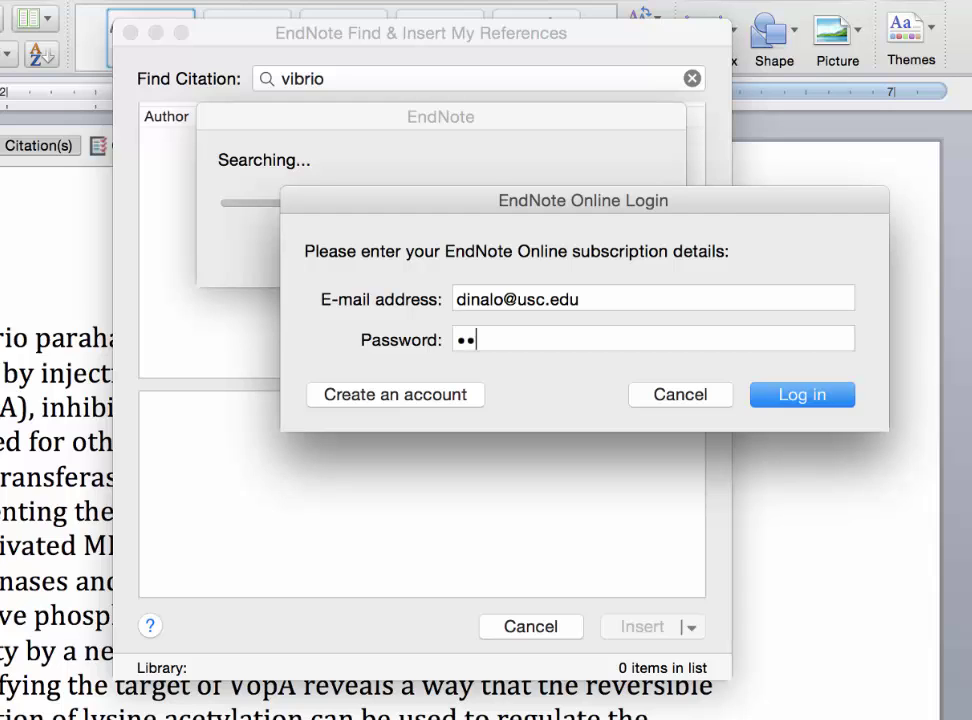
left_click(831, 403)
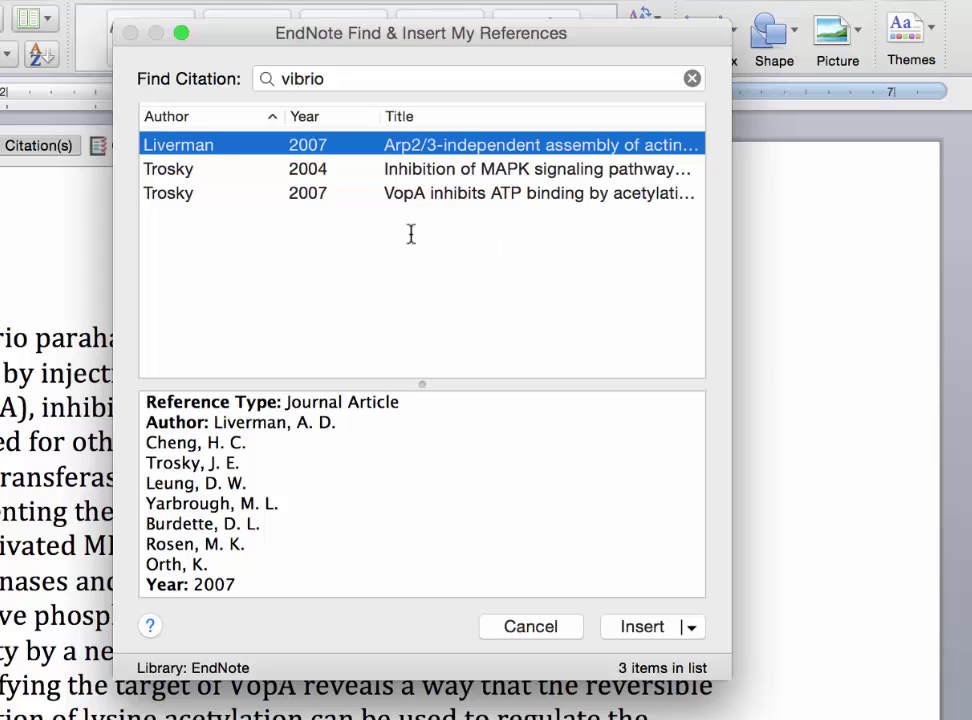
Step: Insert the Trosky 2004 reference as a citation after 'effectors' and add a space before it
left_click(466, 173)
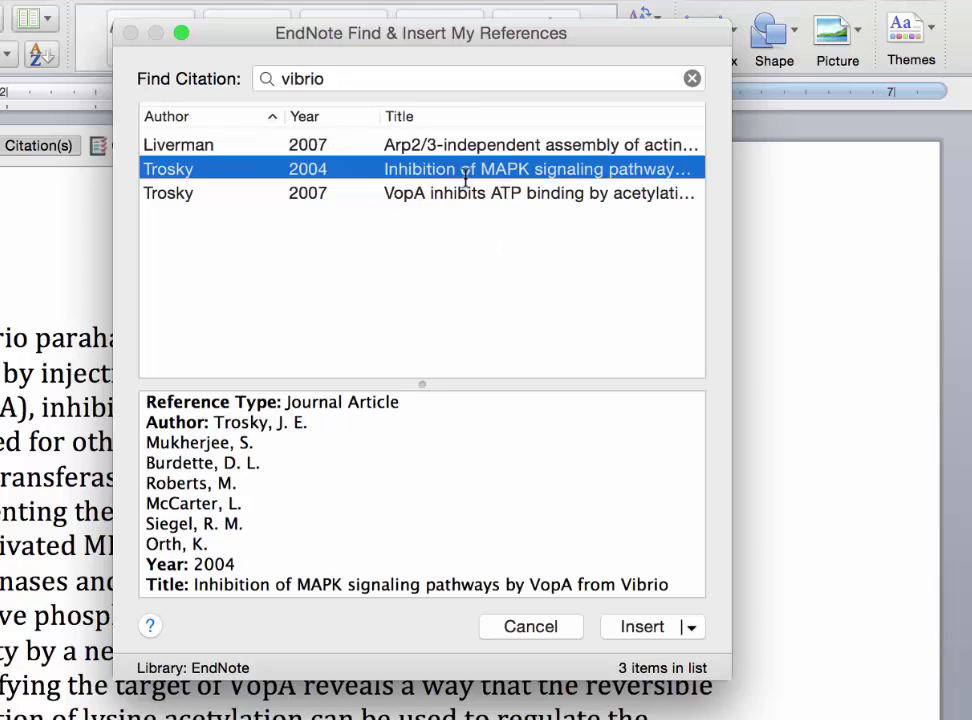
left_click(640, 627)
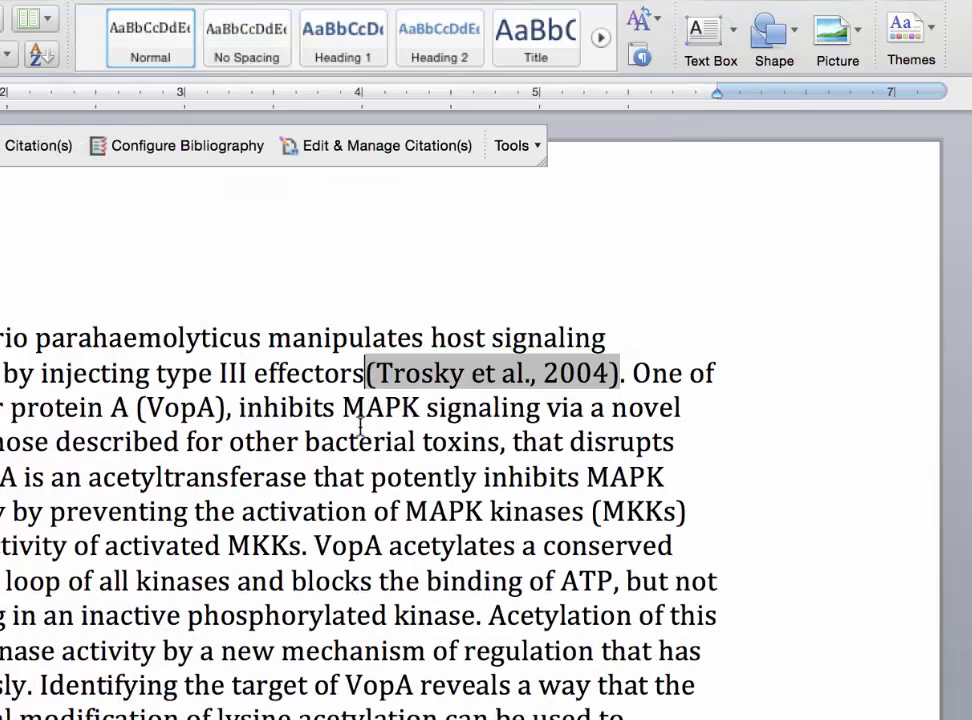
left_click(364, 372)
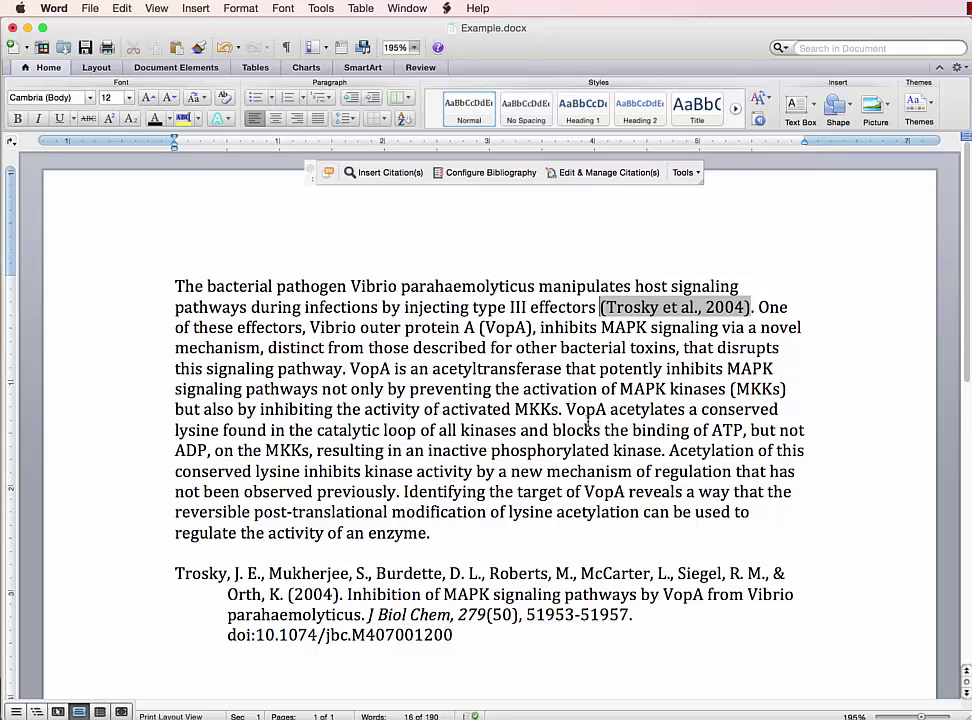
Step: Insert Liverman 2007 and Trosky 2007 together as one citation after 'activated MKKs', then review the reference list
left_click(561, 409)
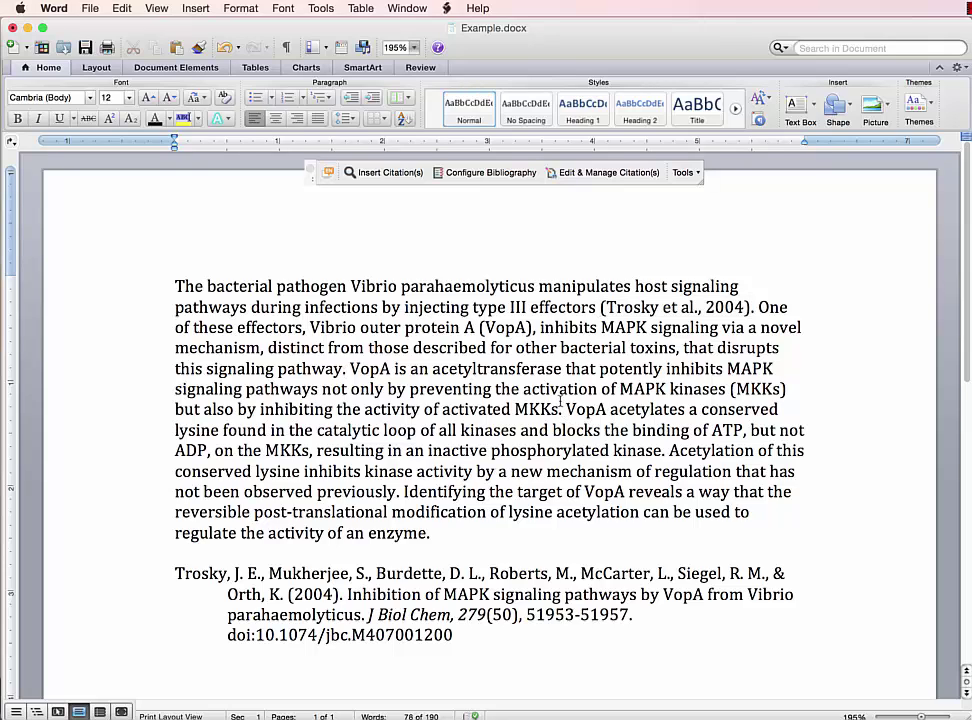
left_click(380, 172)
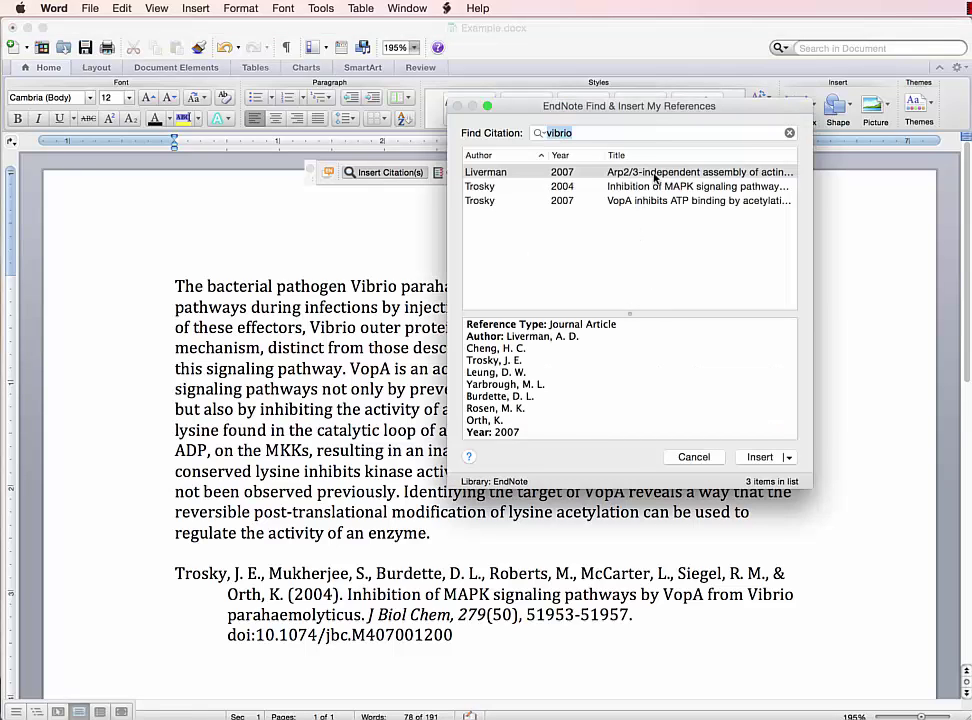
left_click(655, 177)
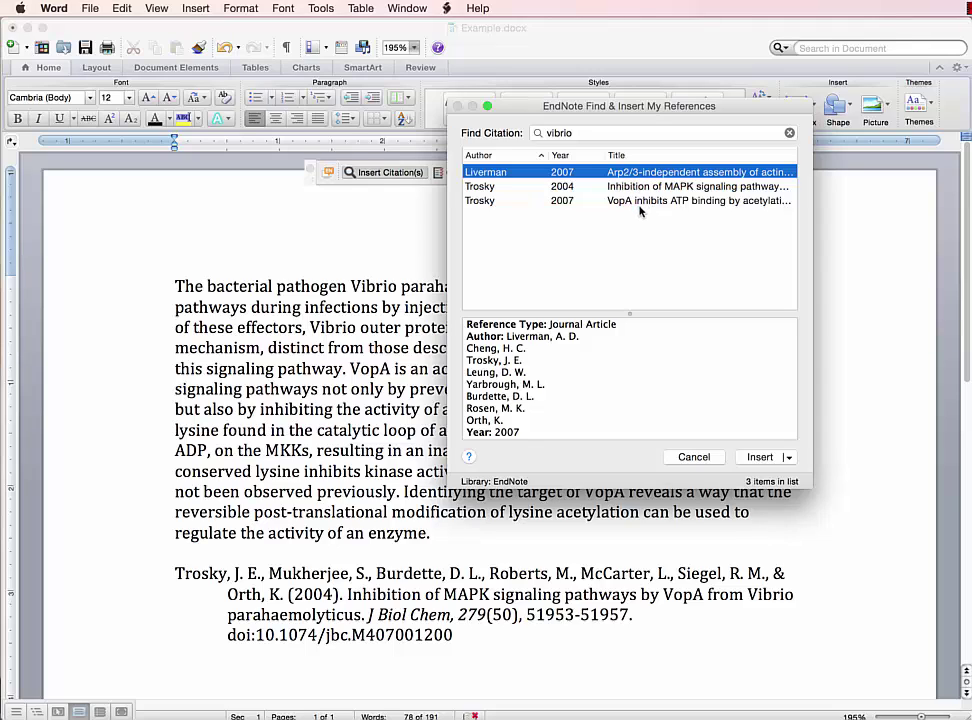
left_click(638, 201, "super")
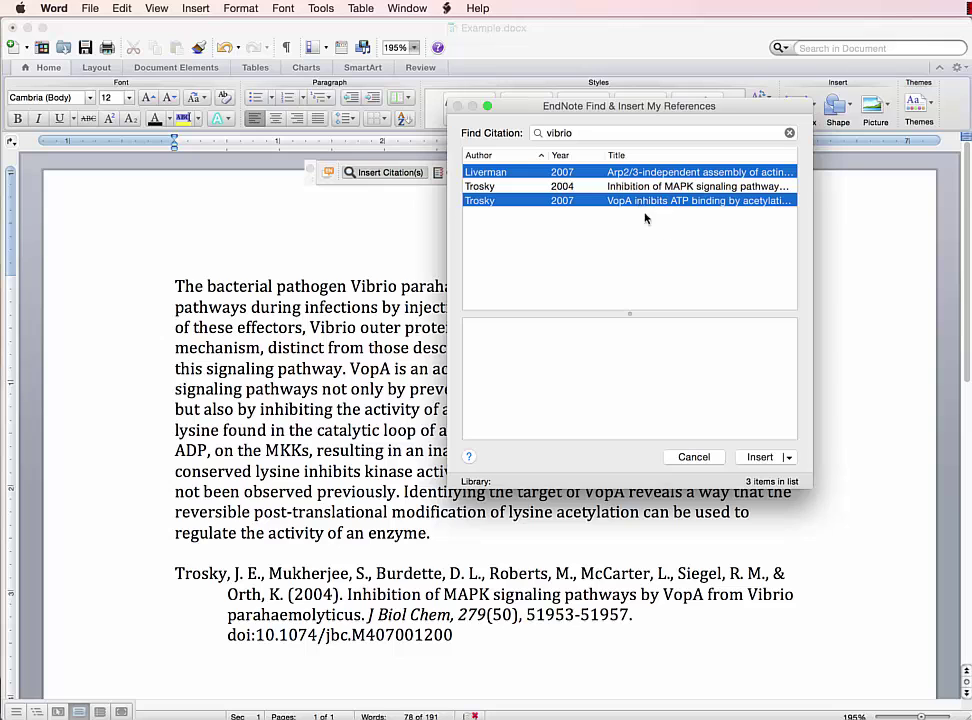
left_click(758, 457)
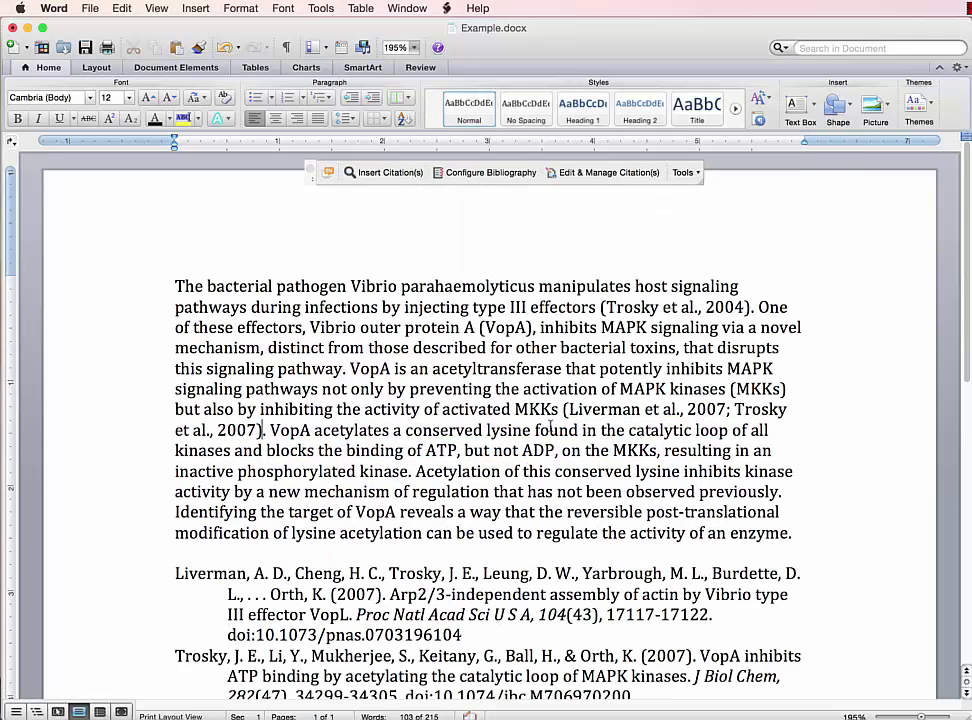
scroll(229, 456, "down", 5)
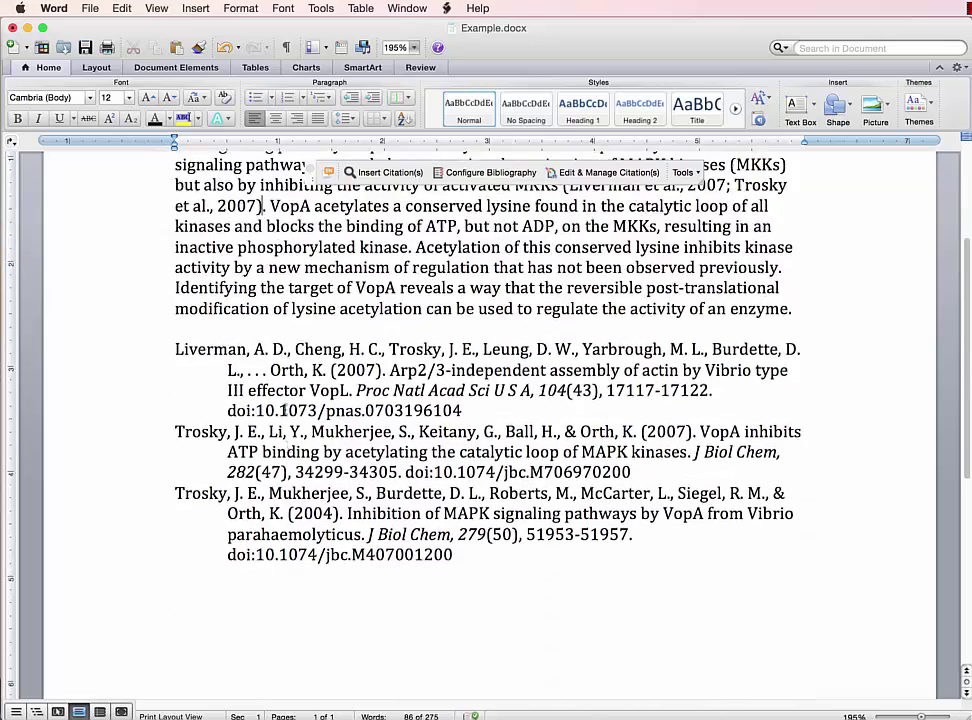
scroll(283, 405, "up", 3)
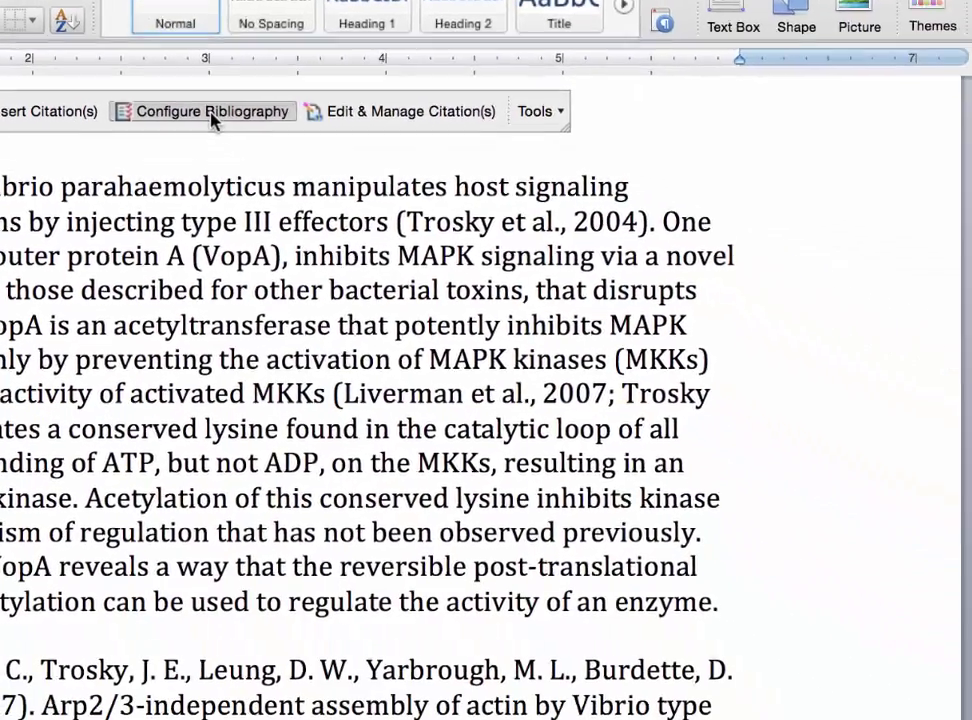
Step: In Configure Bibliography, browse the output style list and the full style collection for JAMA
left_click(210, 112)
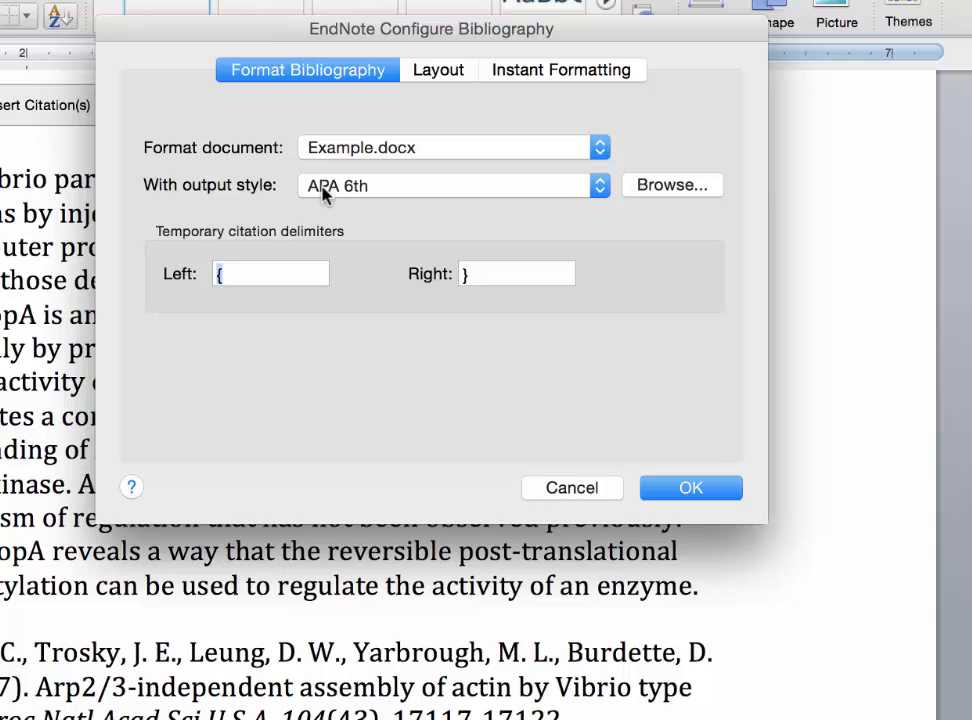
left_click(601, 195)
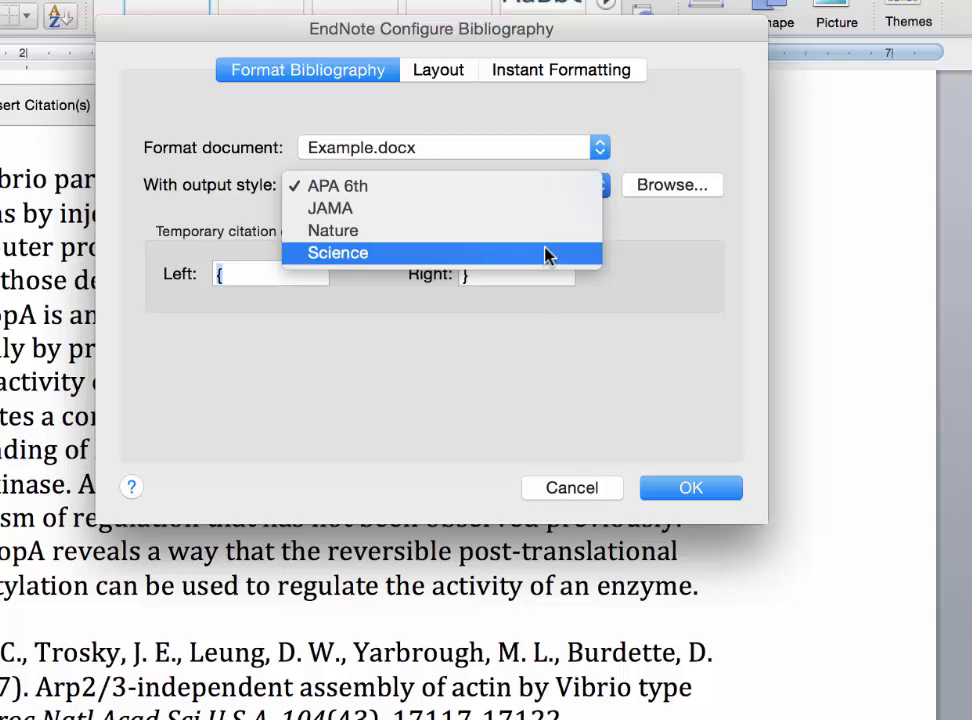
left_click(686, 232)
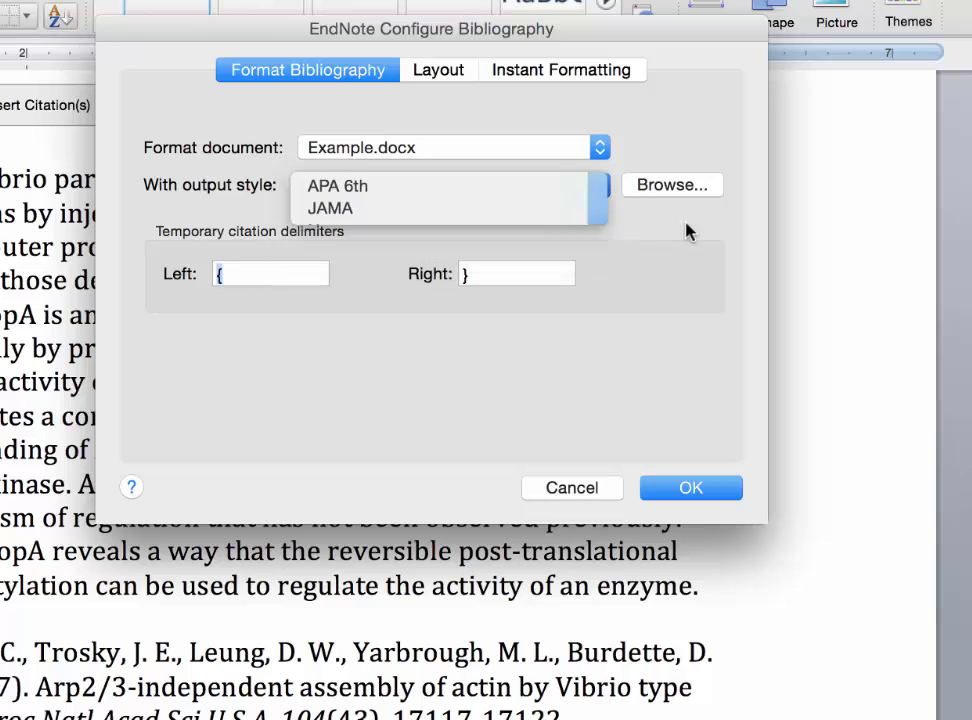
left_click(686, 196)
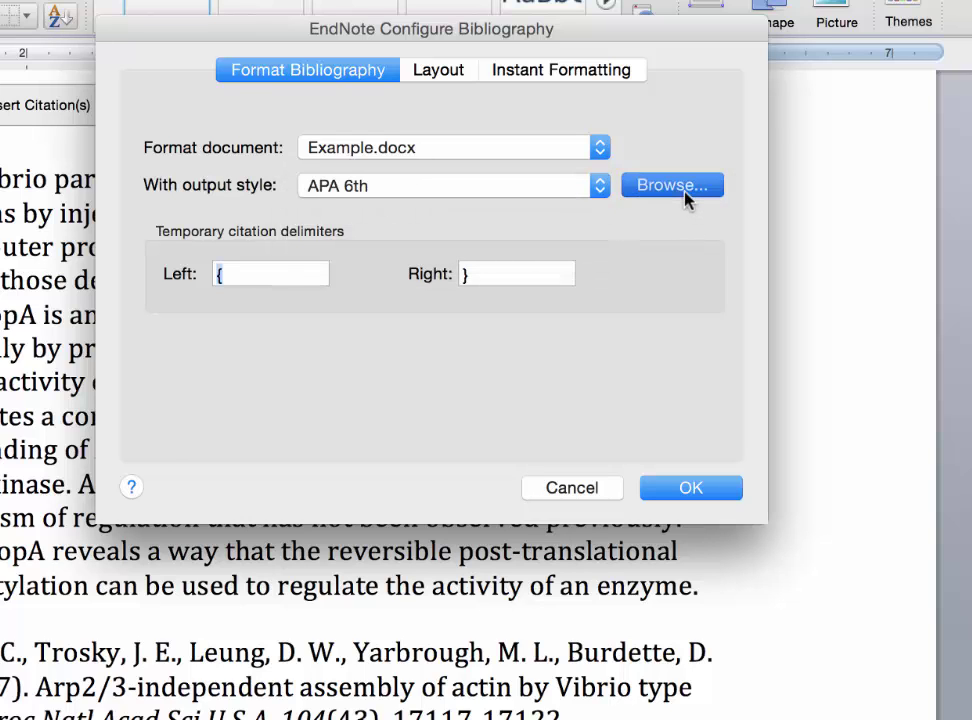
scroll(517, 445, "down", 3)
scroll(517, 445, "down", 15)
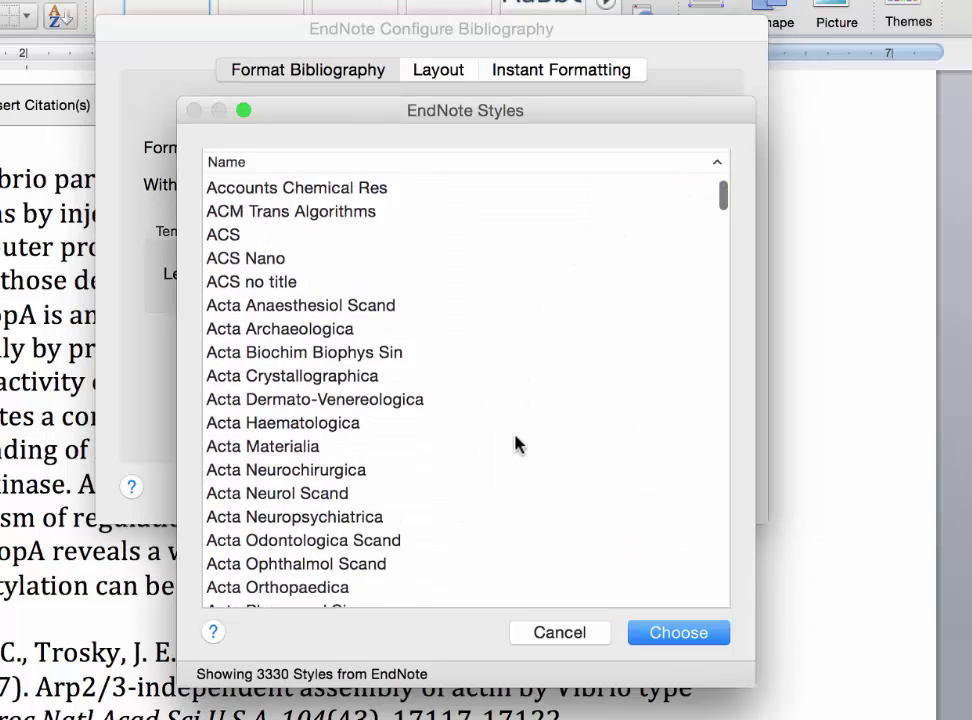
scroll(517, 445, "down", 1)
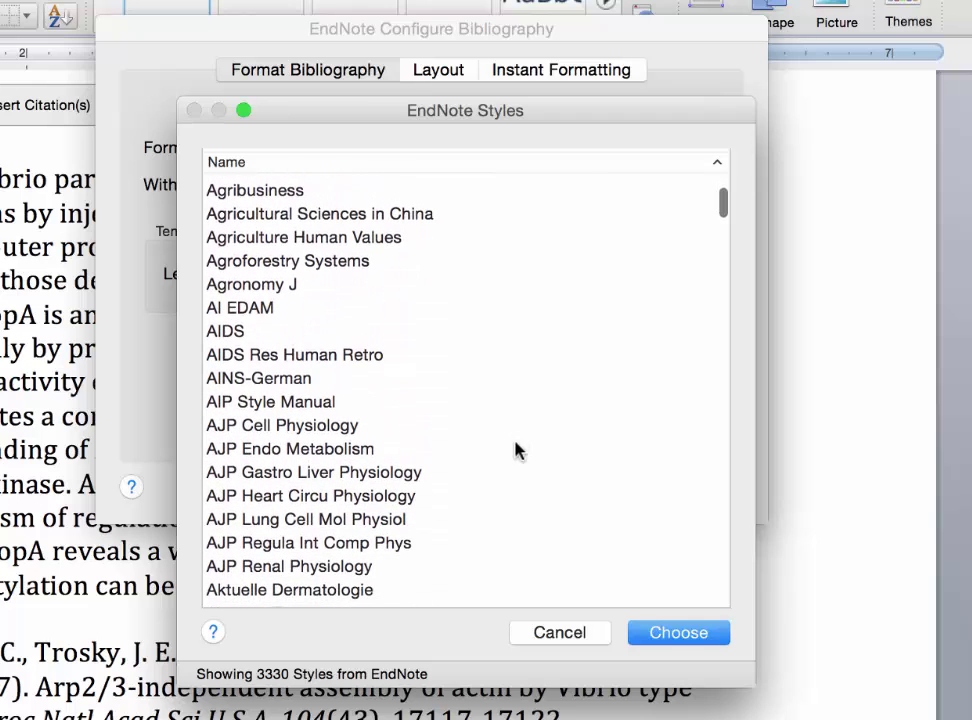
left_click(577, 640)
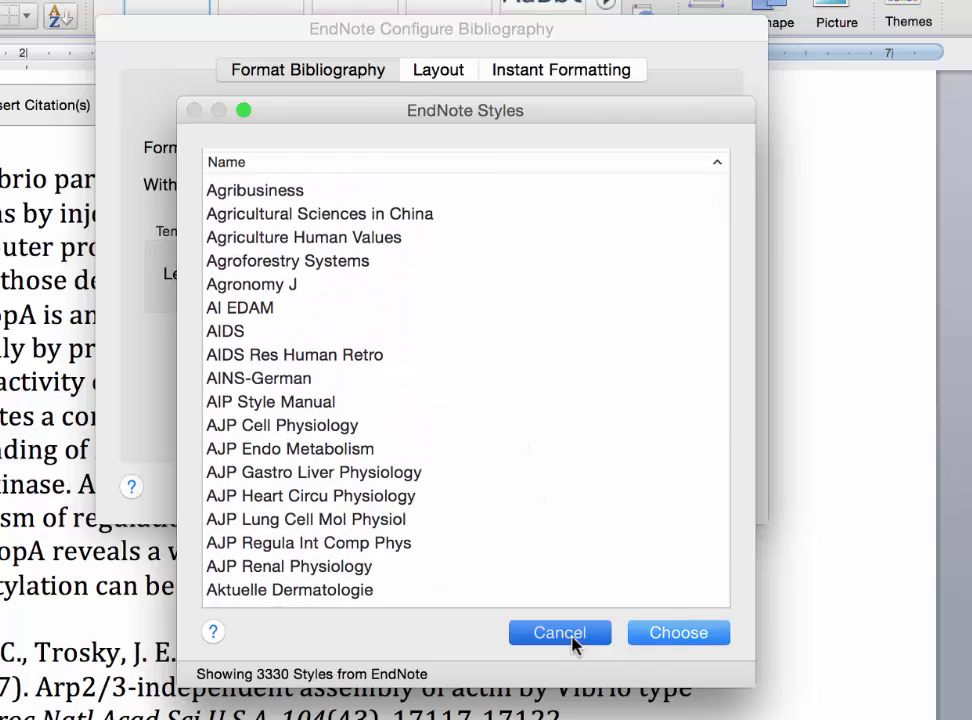
left_click(603, 190)
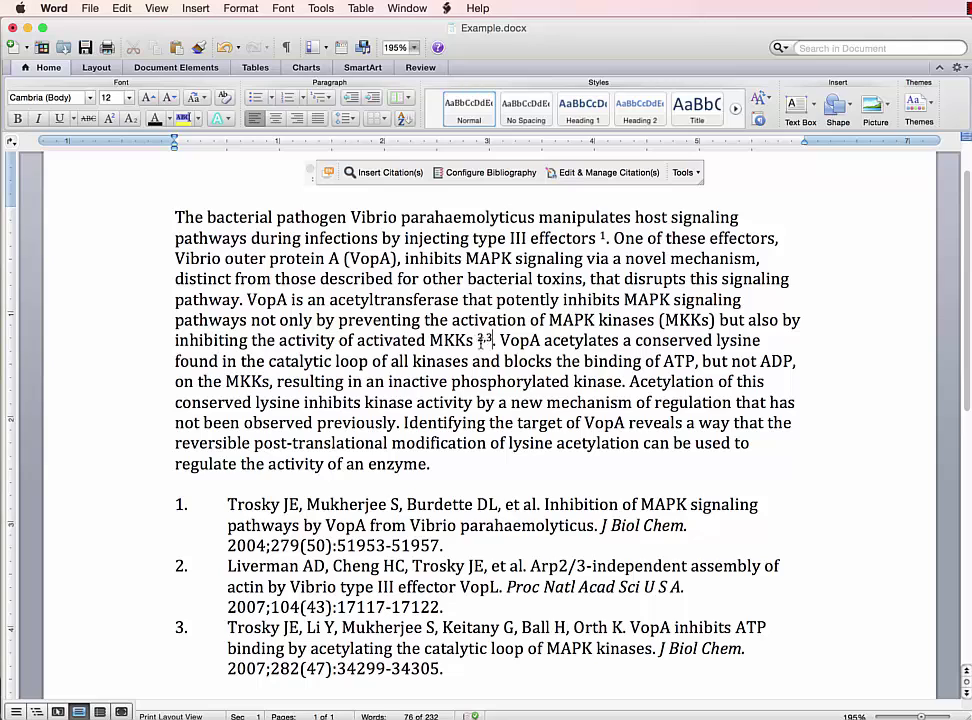
Step: Cut the VopA acetyltransferase sentence, including its 2,3 citation, out of the abstract
left_click(478, 340)
key("Down")
left_click(496, 340)
left_click_drag(496, 340, 257, 300)
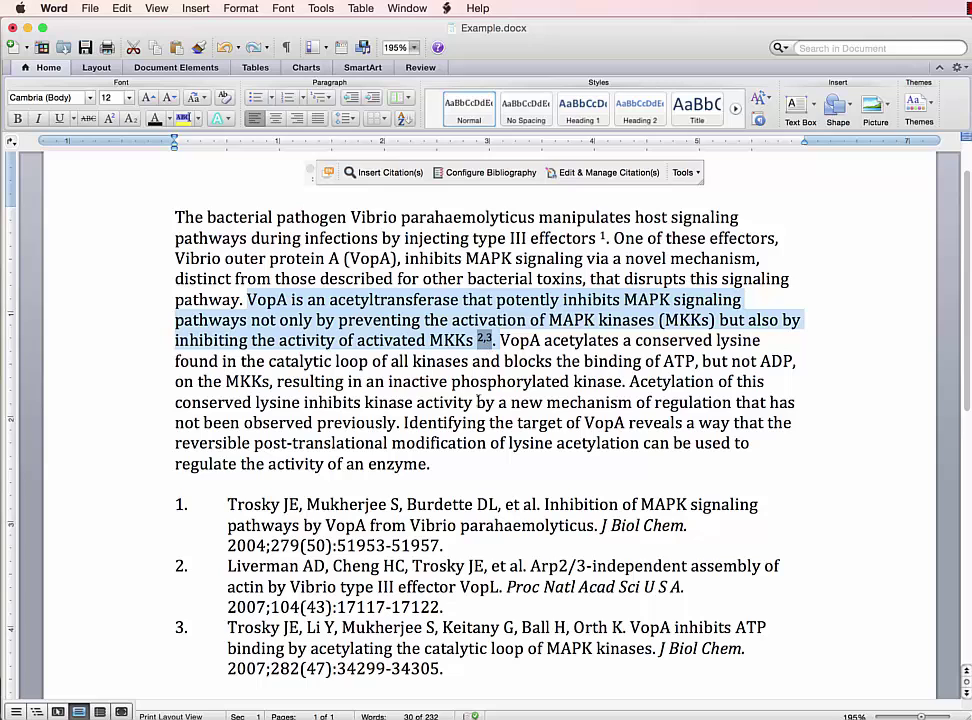
key("super+c")
key("super+x")
Step: Paste the sentence at the start of the abstract and reapply JAMA to renumber the citations
left_click(175, 217)
key("super+v")
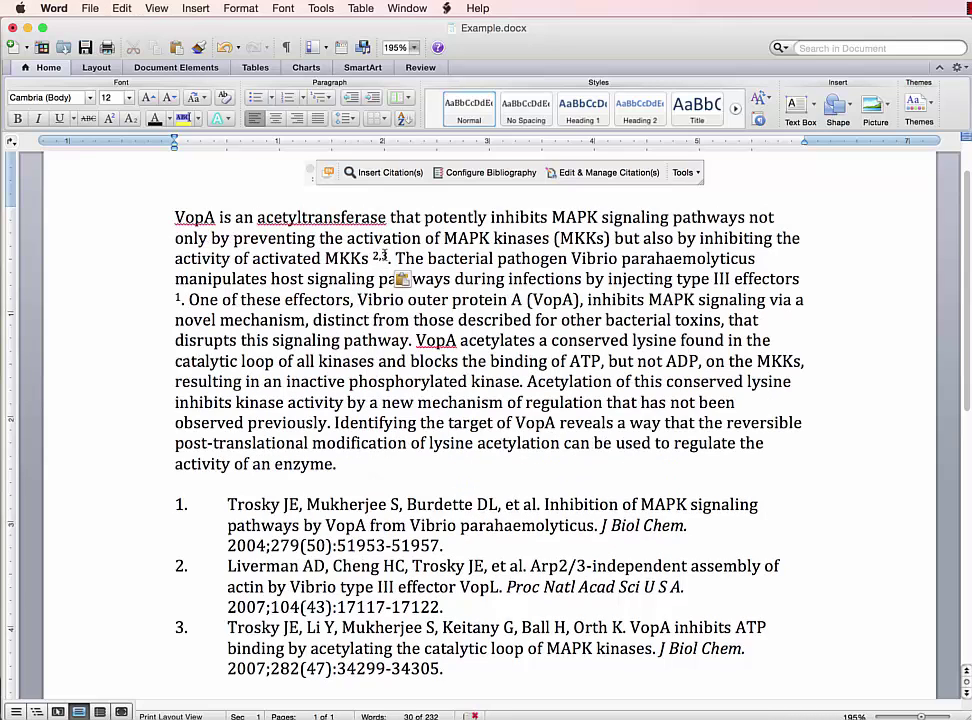
left_click(487, 173)
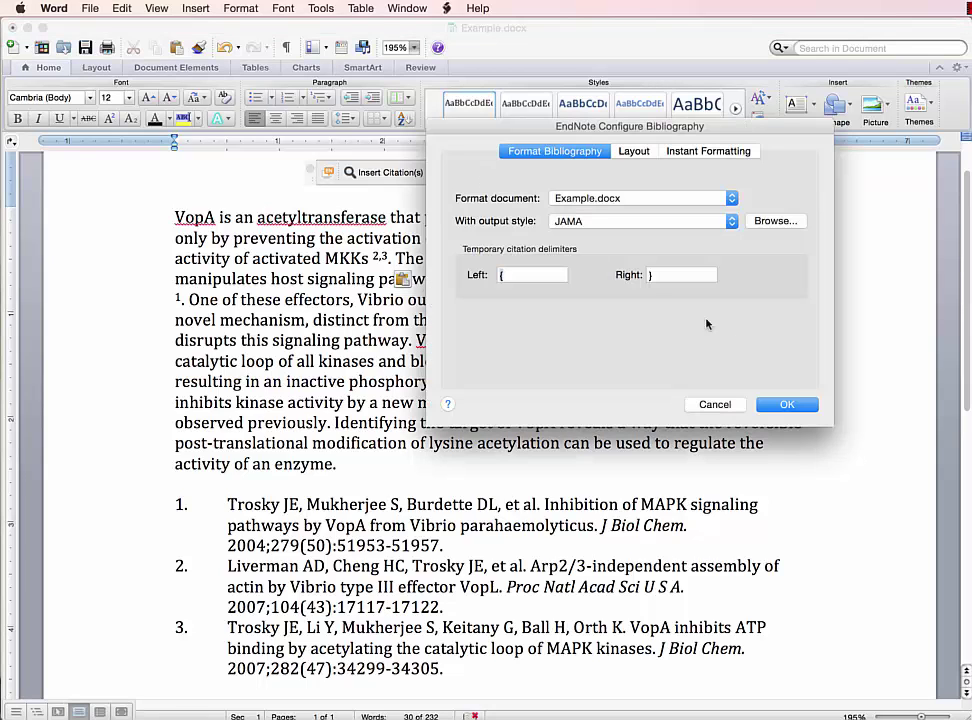
left_click(790, 405)
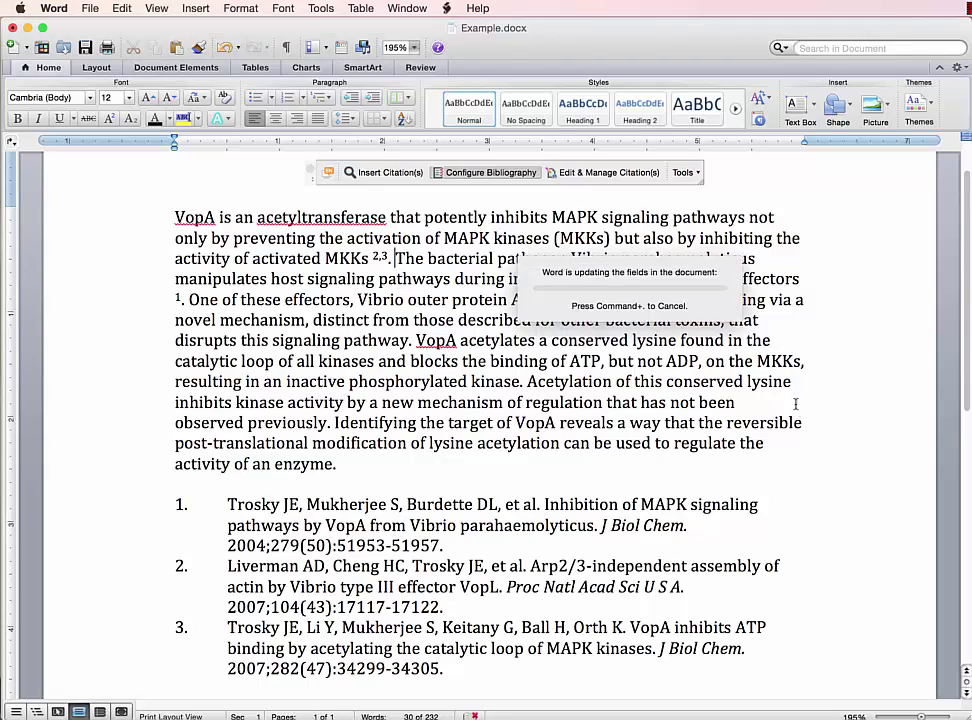